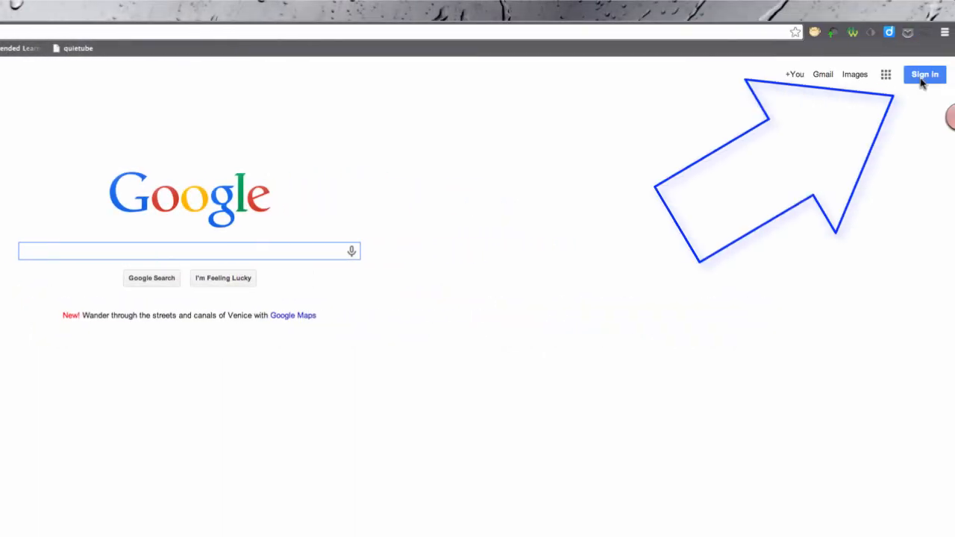
Sign in to the school test account with its password, reaching the required-update notice
left_click(923, 74)
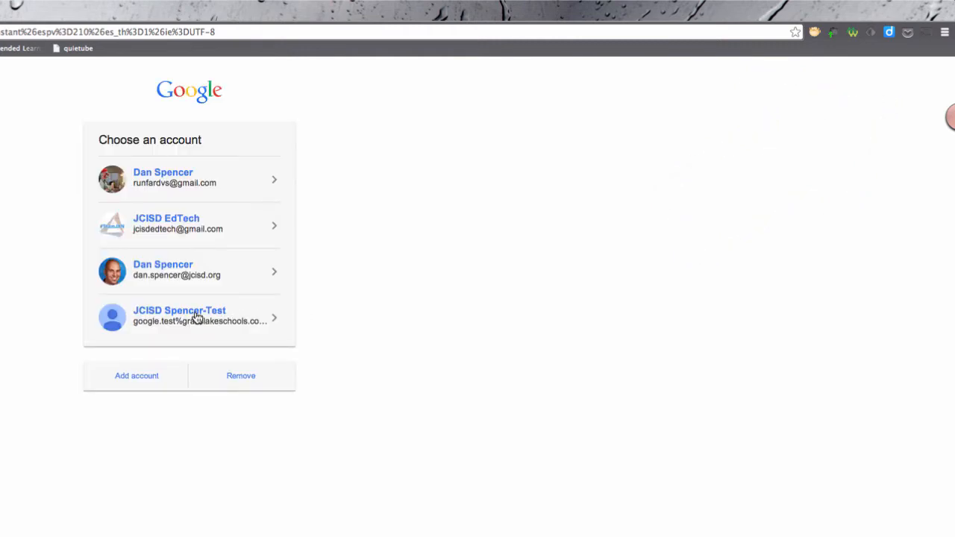
left_click(193, 317)
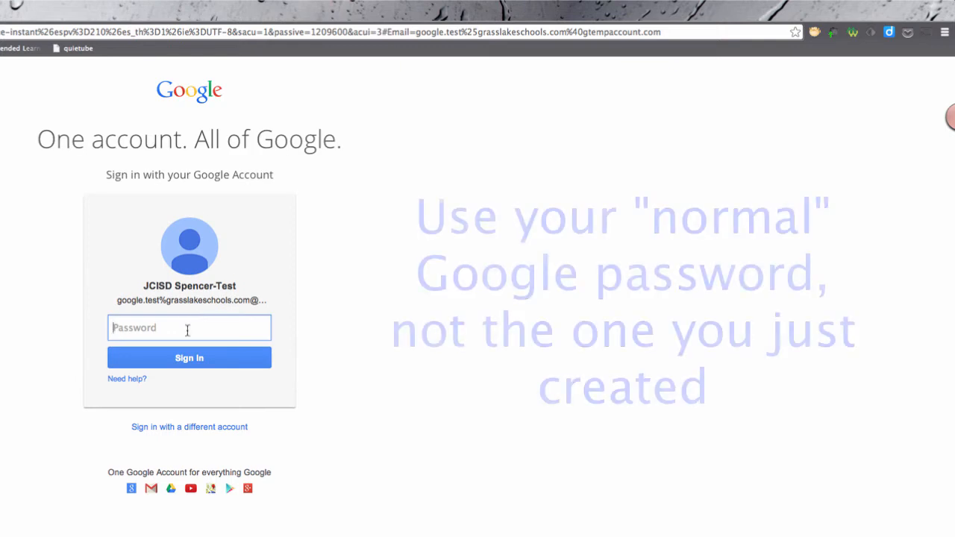
type("••••••••")
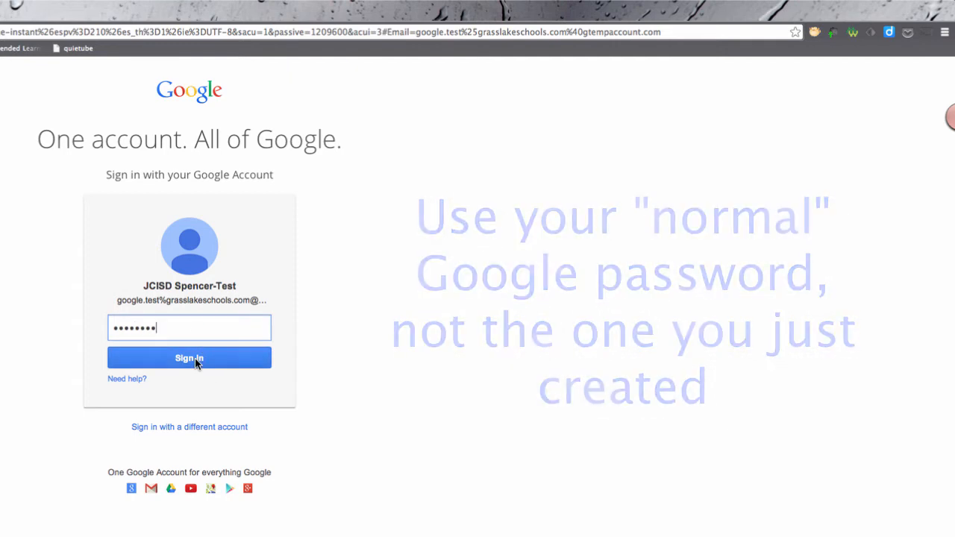
left_click(196, 361)
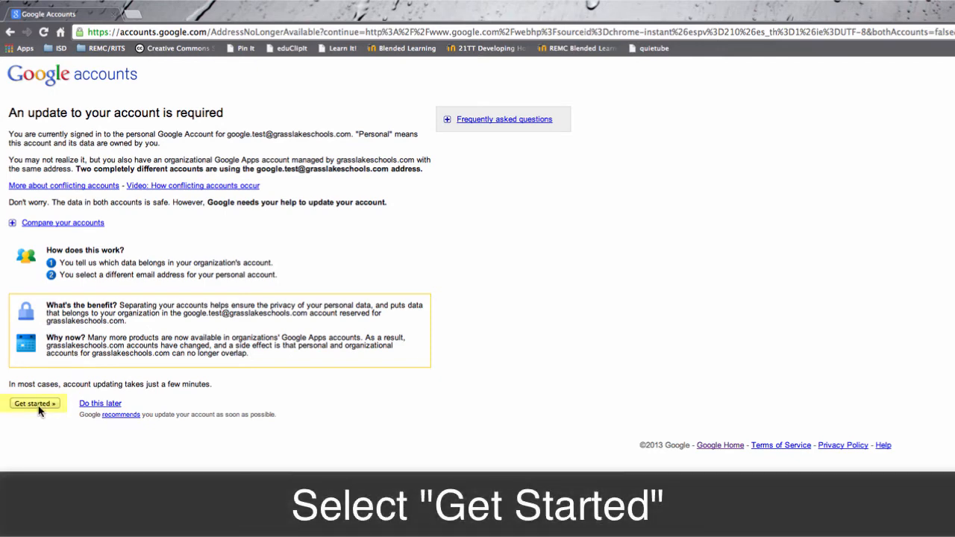
Start the account update and choose 'An account with Gmail and a new gmail.com address'
left_click(39, 408)
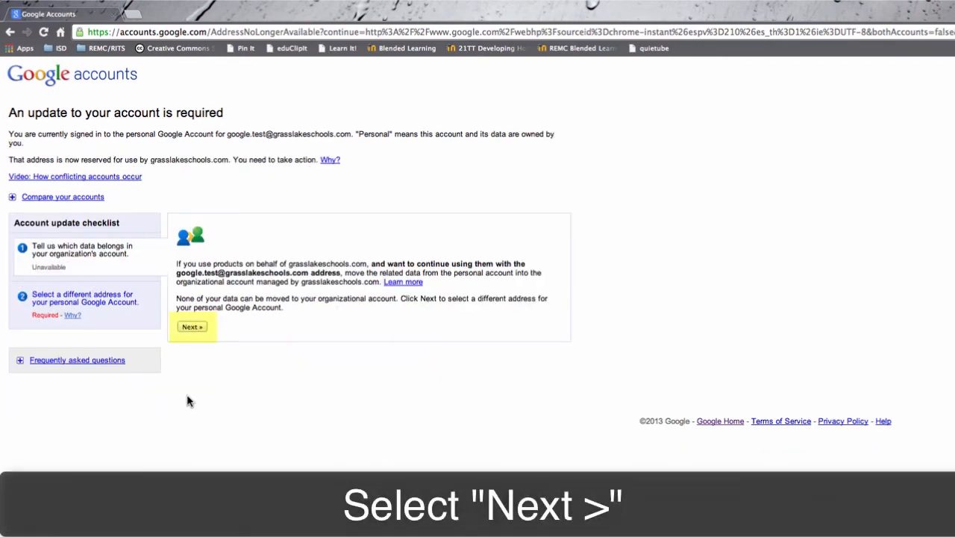
left_click(192, 328)
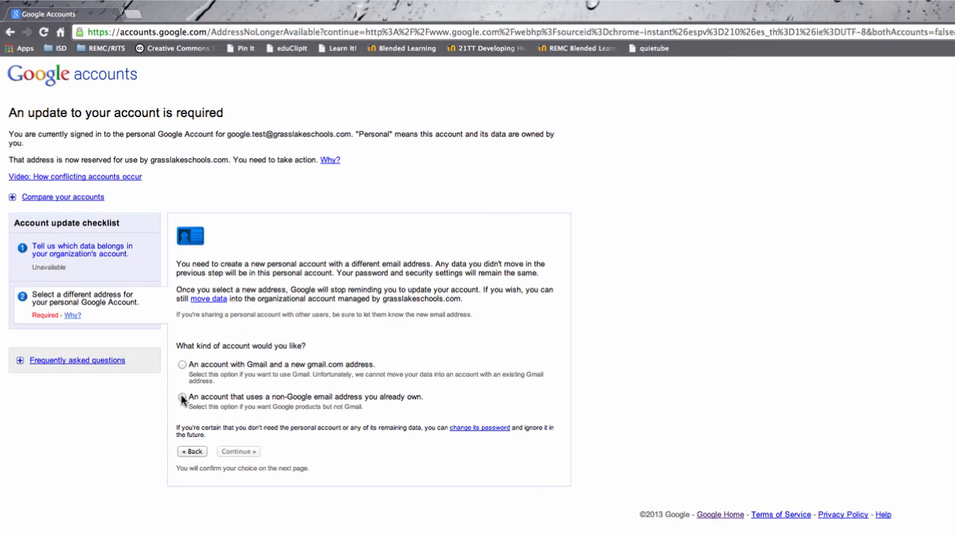
left_click(182, 365)
left_click(239, 452)
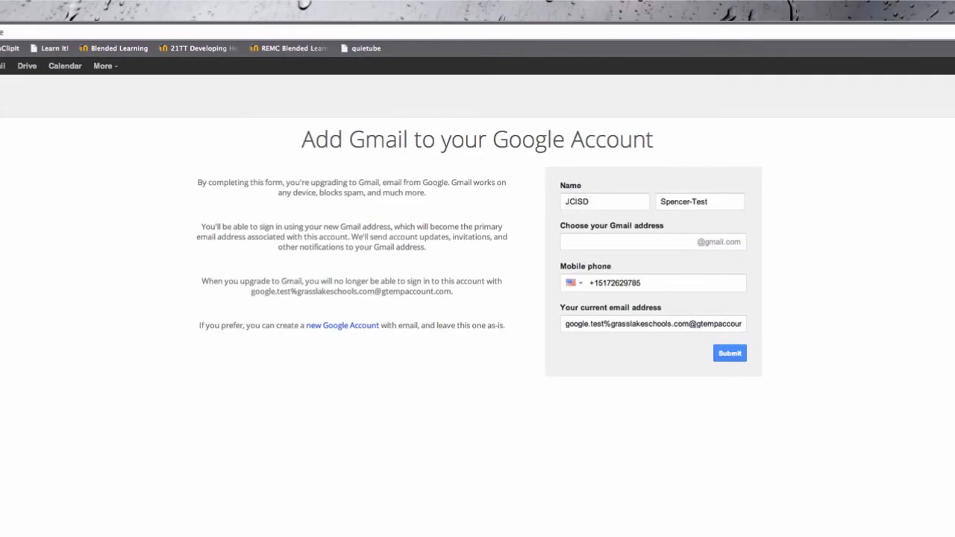
Try Gmail usernames until an available one is accepted, then submit it
left_click(570, 245)
left_click(622, 239)
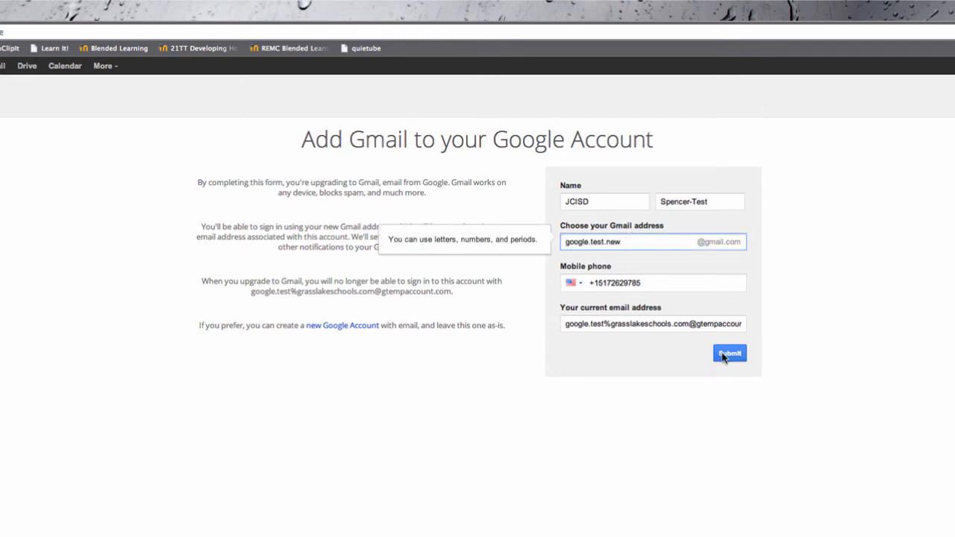
left_click(722, 355)
type("w")
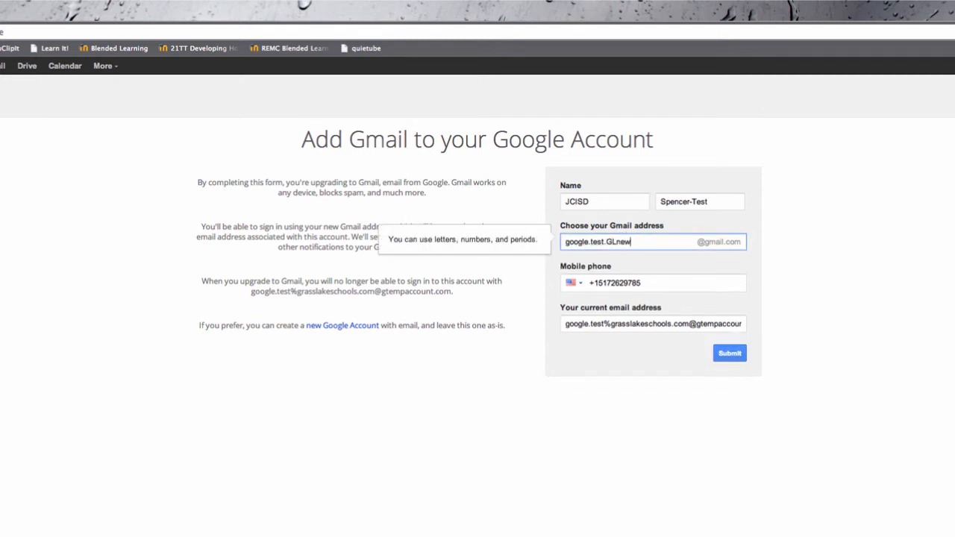
left_click(729, 353)
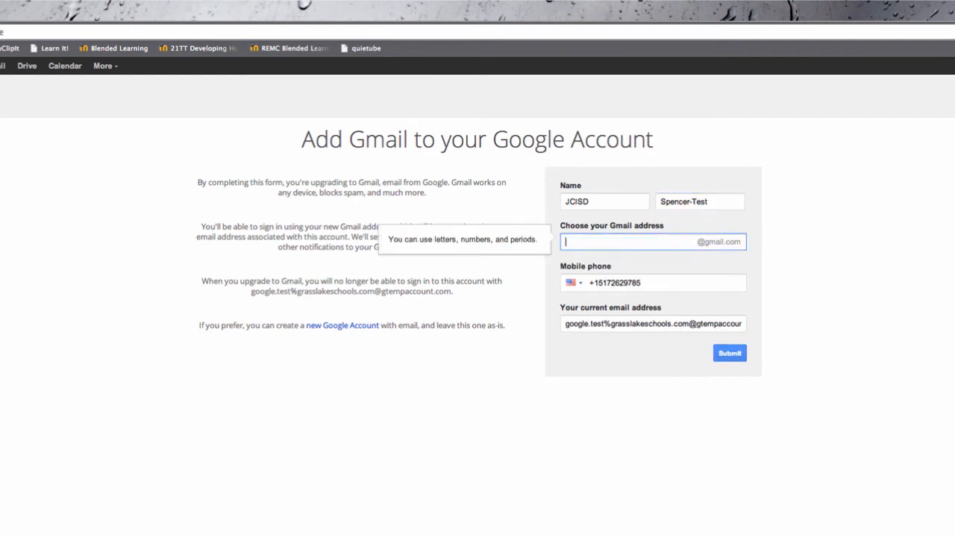
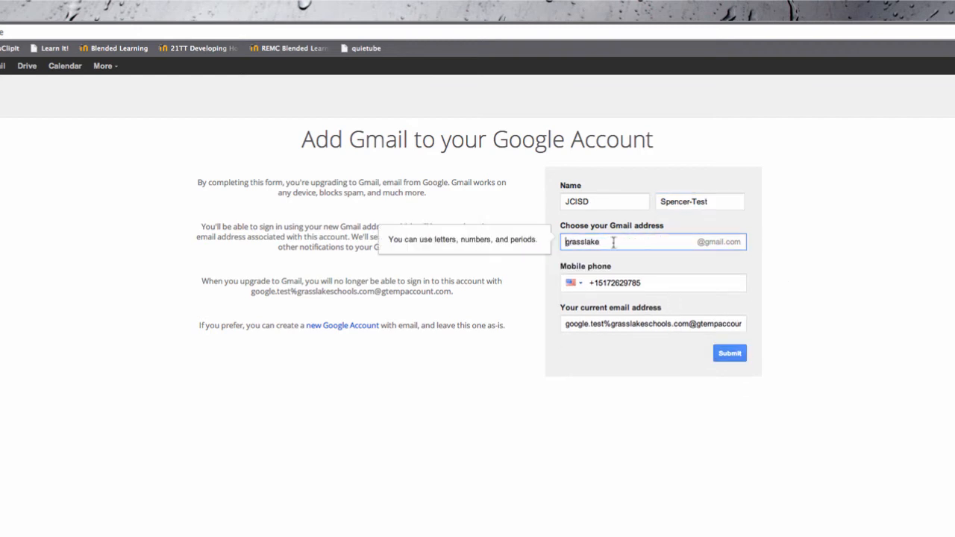
left_click(729, 353)
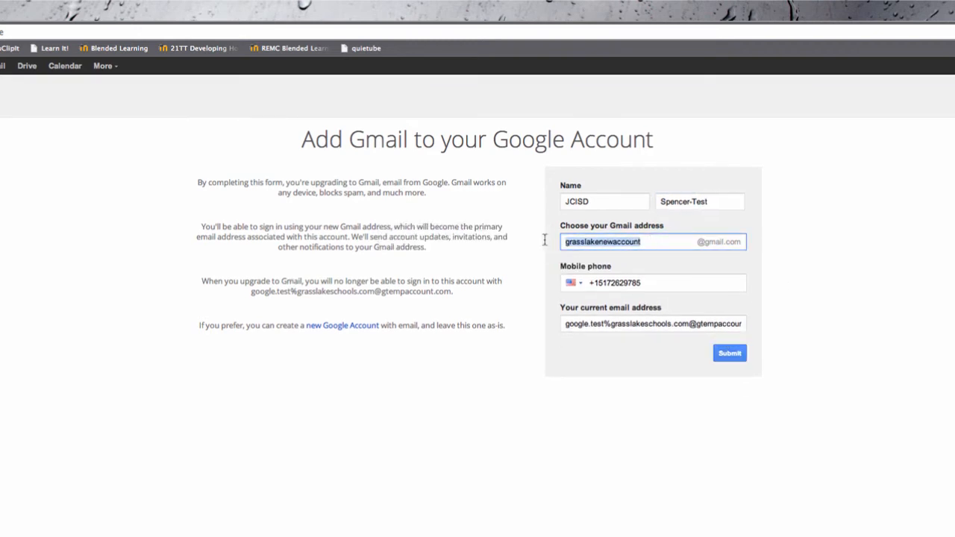
left_click(729, 353)
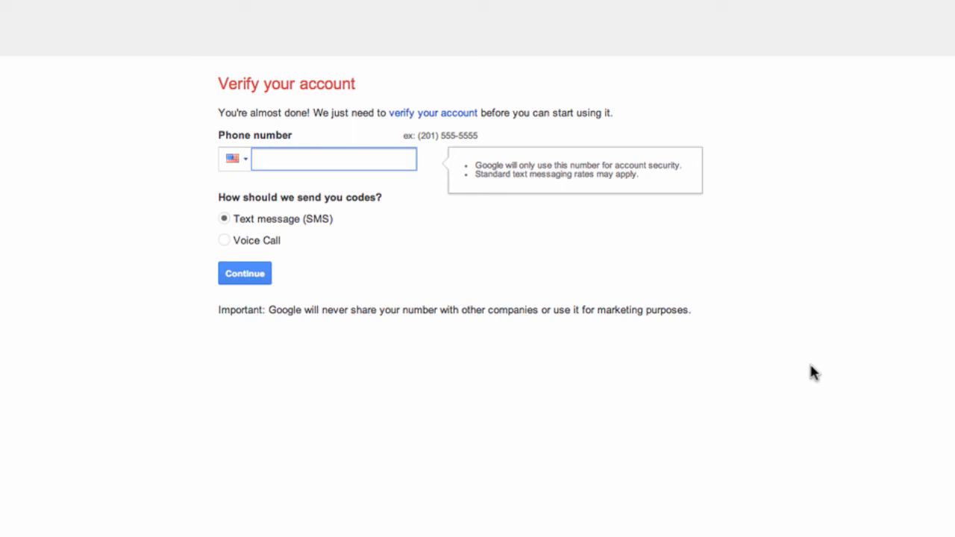
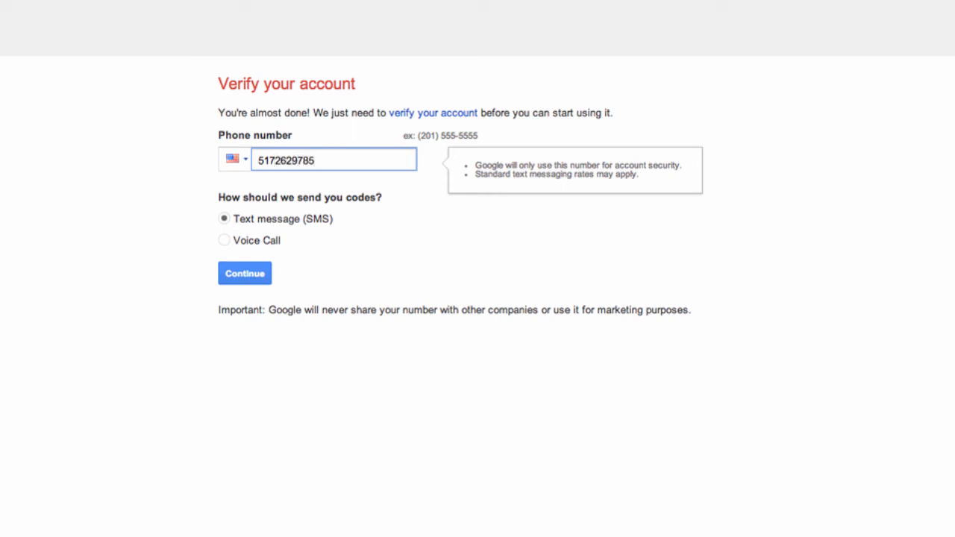
Verify the account with a phone number and the texted verification code
left_click(247, 280)
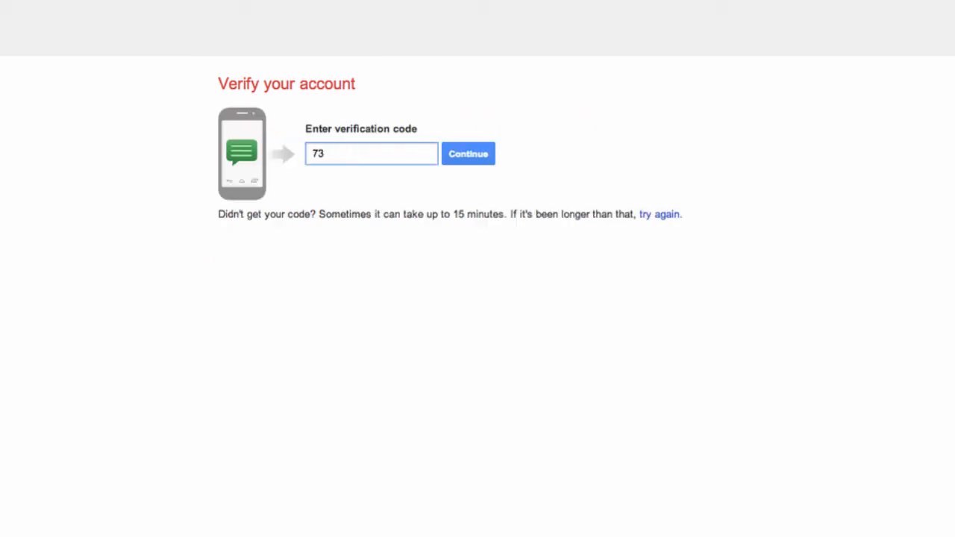
left_click(489, 157)
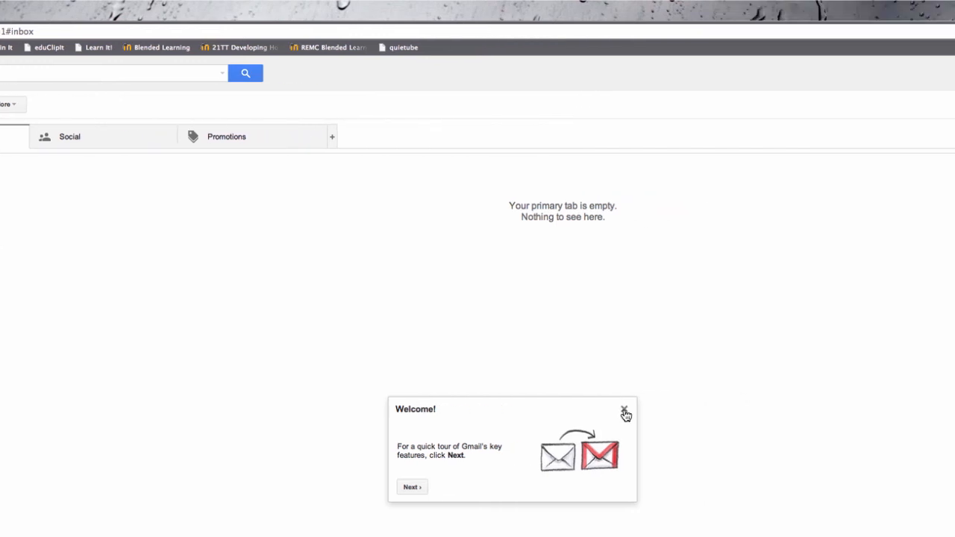
Dismiss the Gmail tour, go to Google Drive, and open the Grass Lake Google Test Folder
left_click(861, 412)
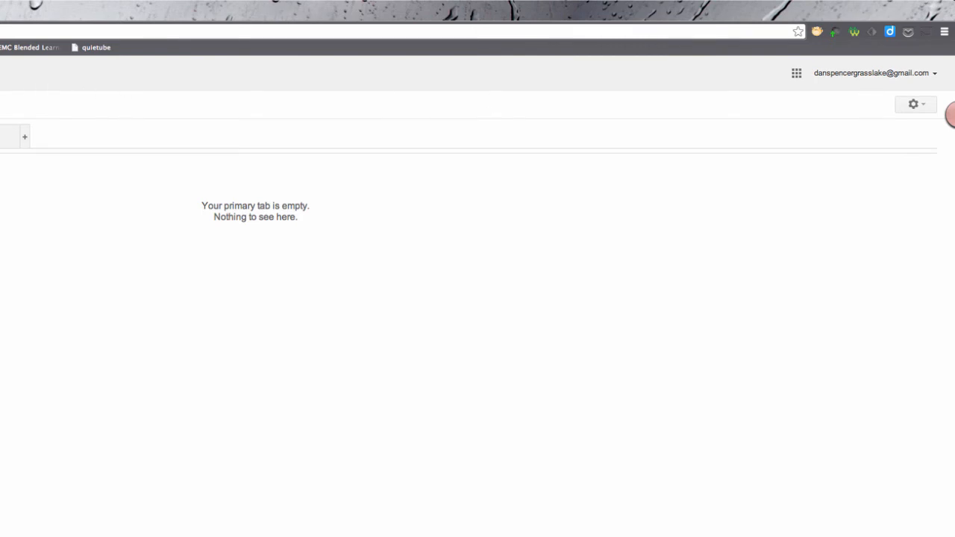
left_click(797, 75)
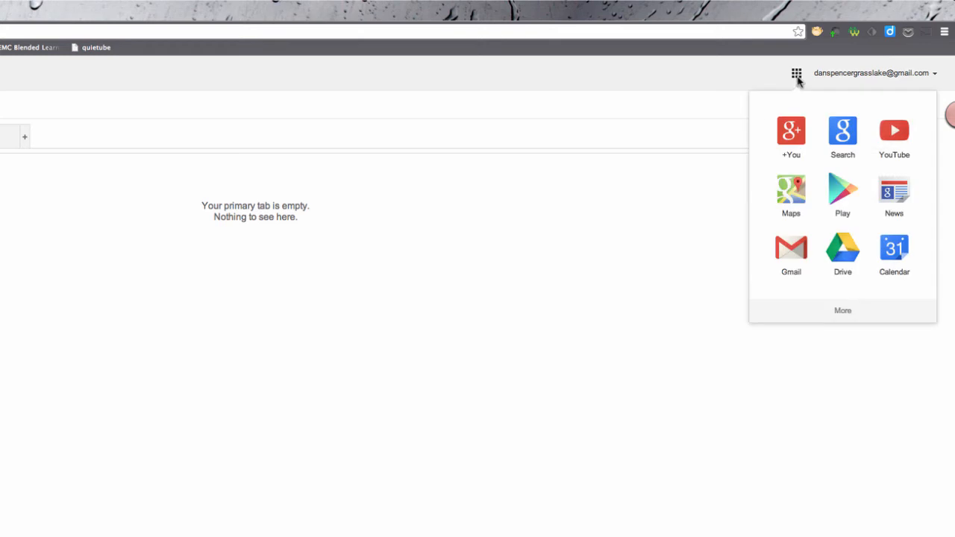
left_click(844, 249)
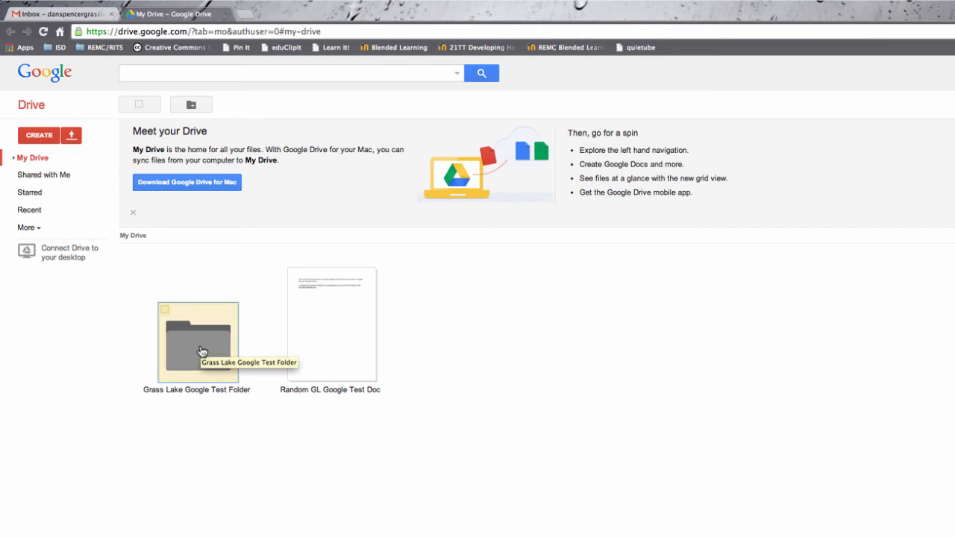
double_click(201, 351)
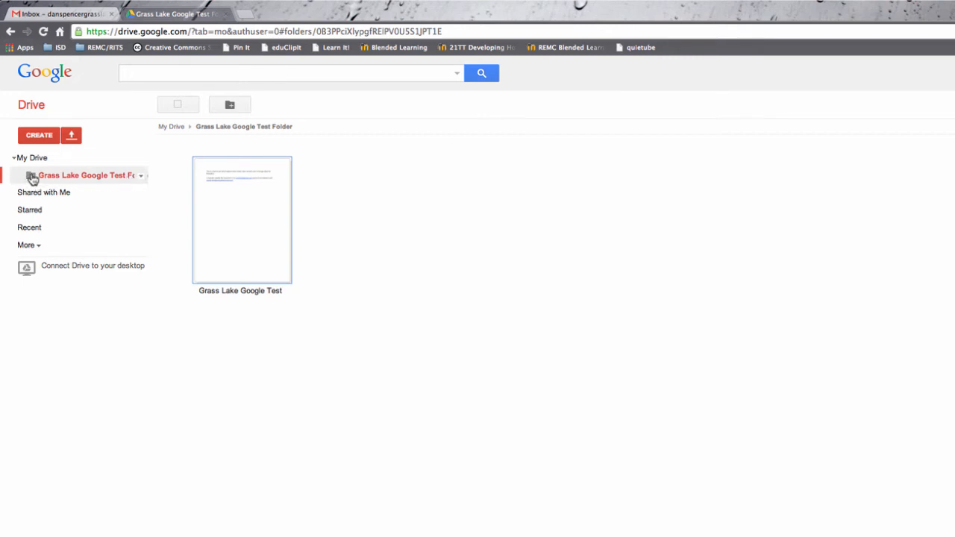
Bring up the Share options for the Grass Lake Google Test Folder from the sidebar
right_click(141, 177)
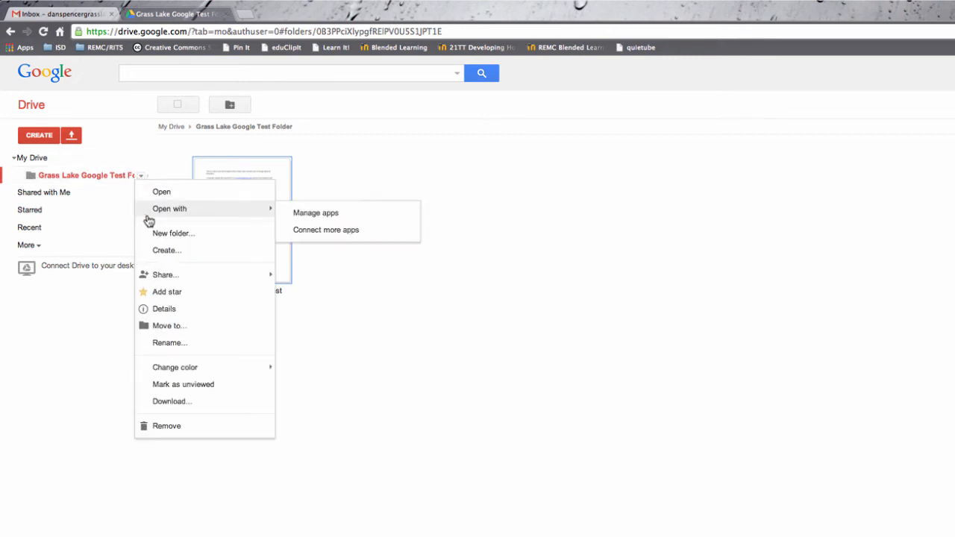
mouse_move(167, 277)
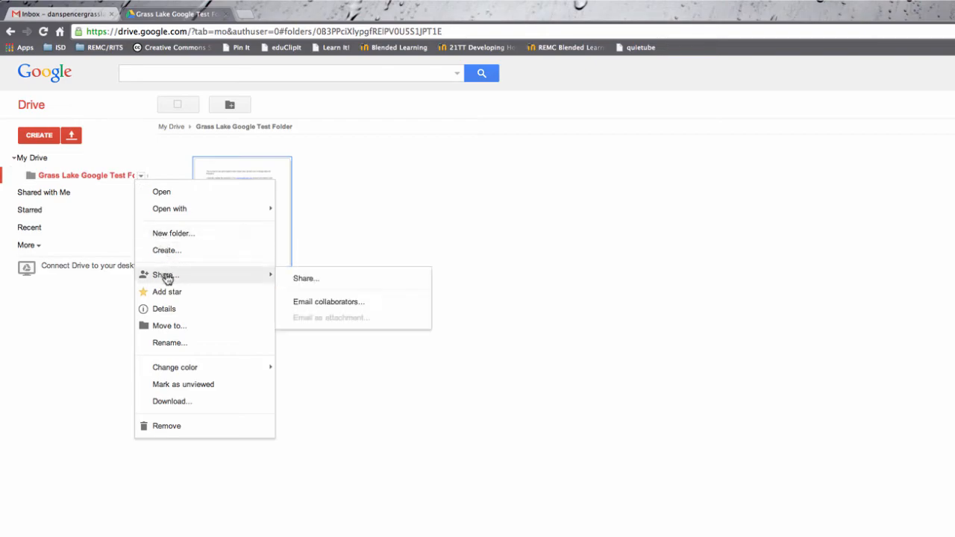
left_click(305, 279)
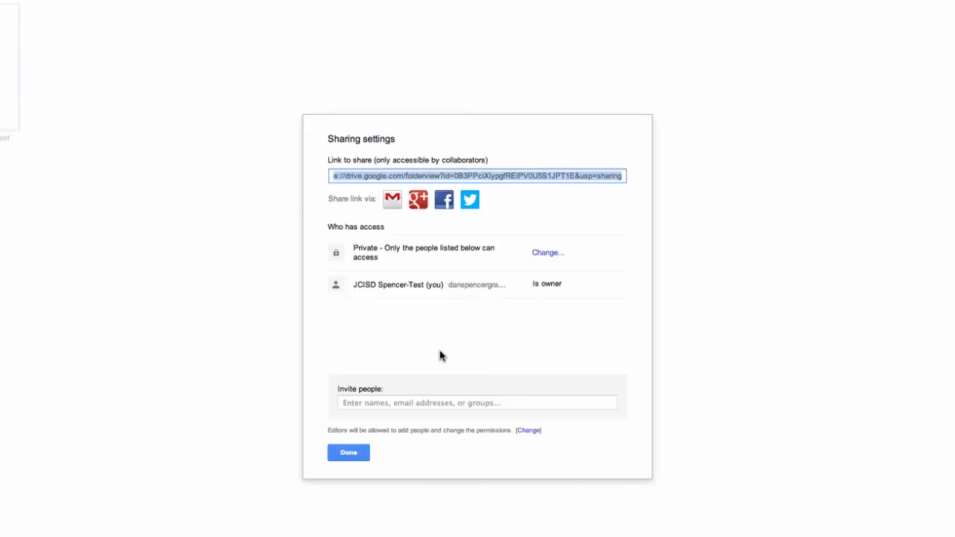
Invite the school test address to the folder with Can edit access and save
left_click(421, 402)
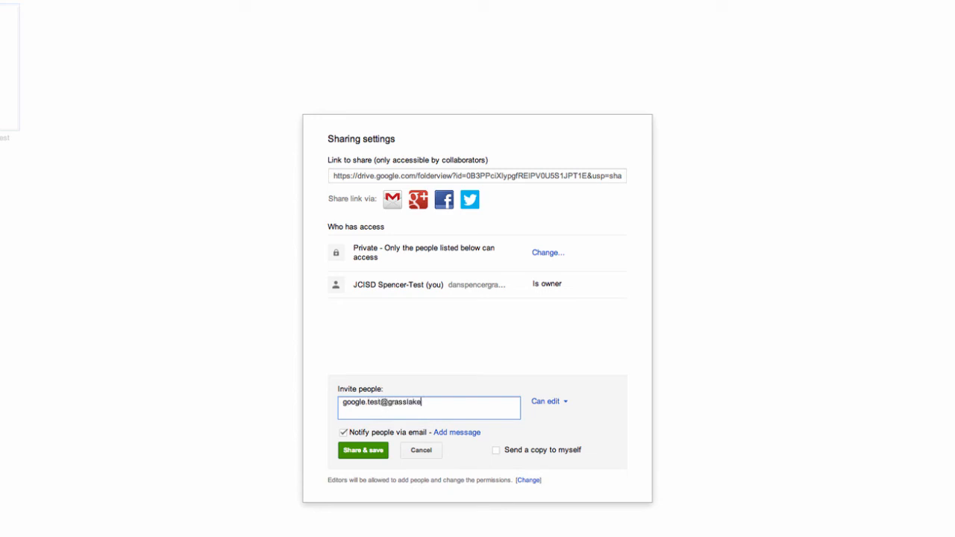
left_click(363, 450)
left_click(347, 454)
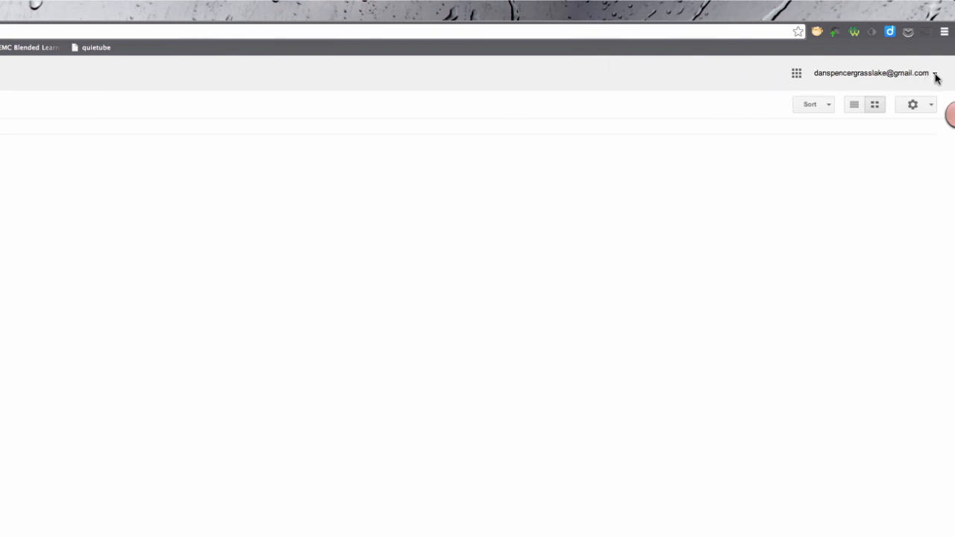
Sign out of the personal Gmail account from the top-right account menu
left_click(935, 75)
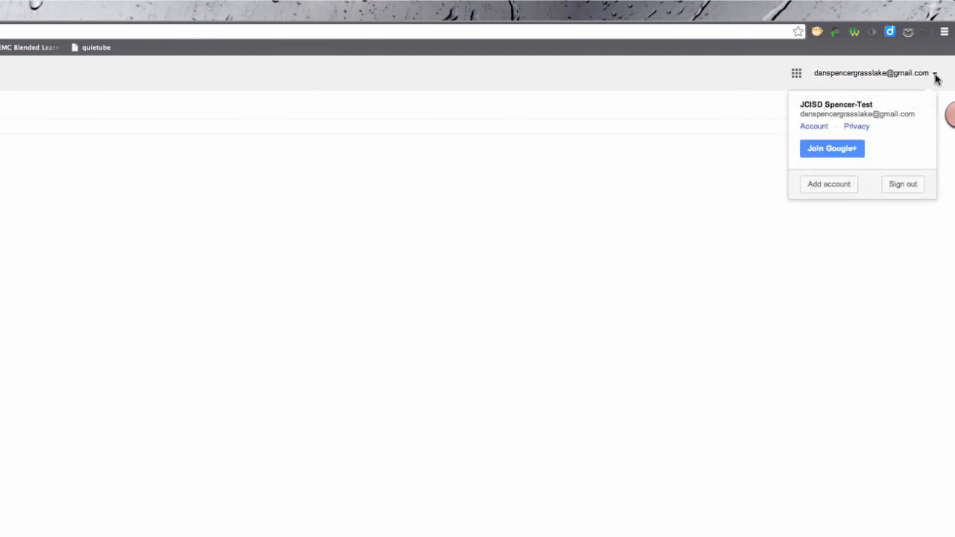
left_click(895, 186)
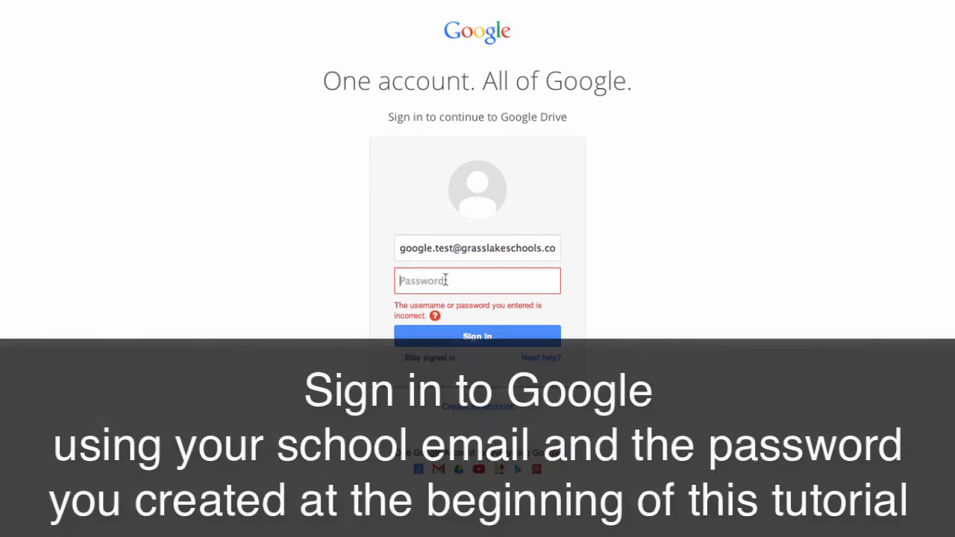
Sign in with the school account password and accept the new-account terms
type("pas")
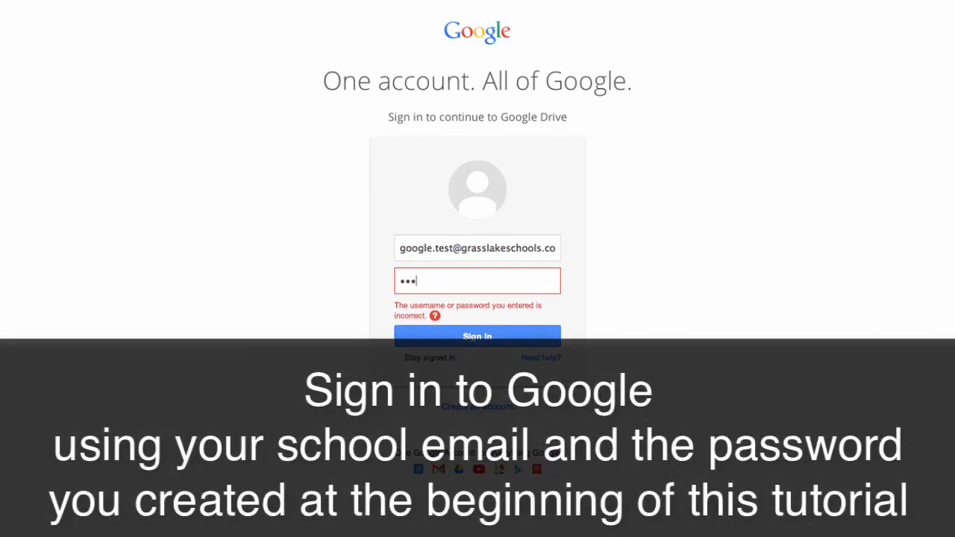
type("swor")
left_click(466, 340)
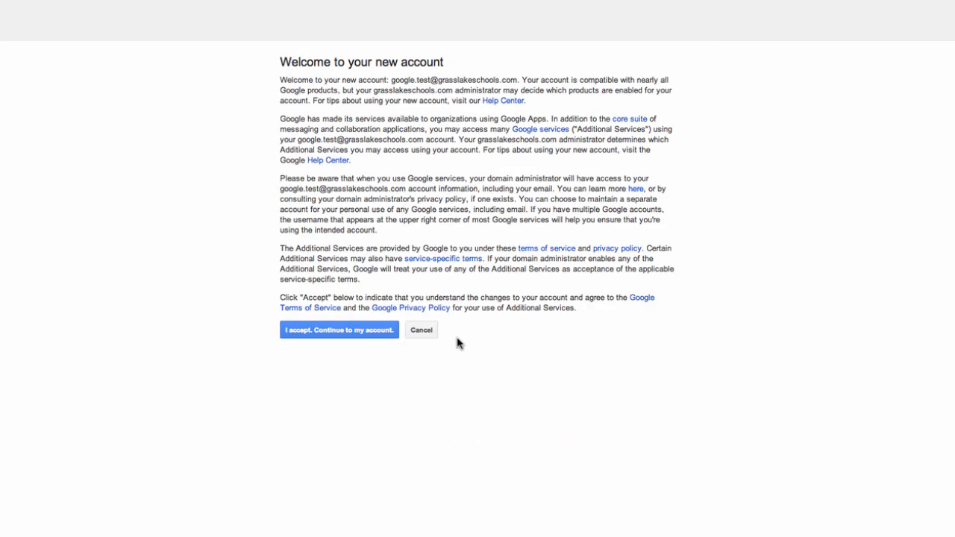
left_click(345, 332)
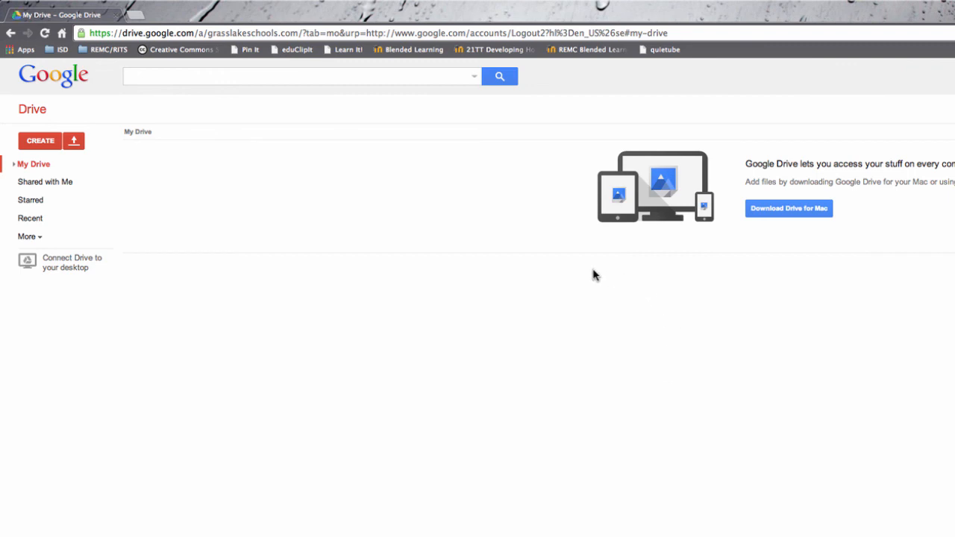
Drag the Grass Lake Google Test Folder from Shared with Me into My Drive, then open it
left_click(57, 173)
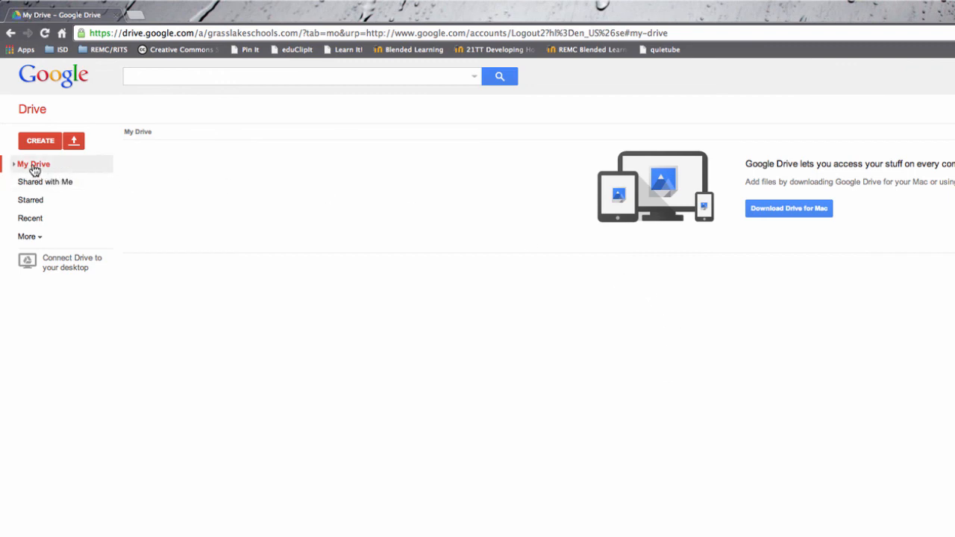
left_click(30, 183)
left_click(209, 186)
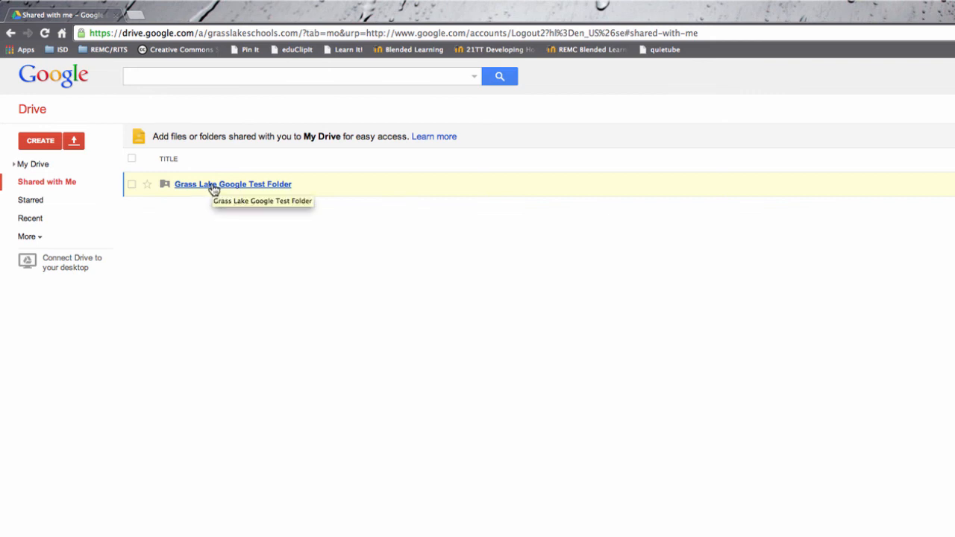
left_click_drag(213, 188, 57, 167)
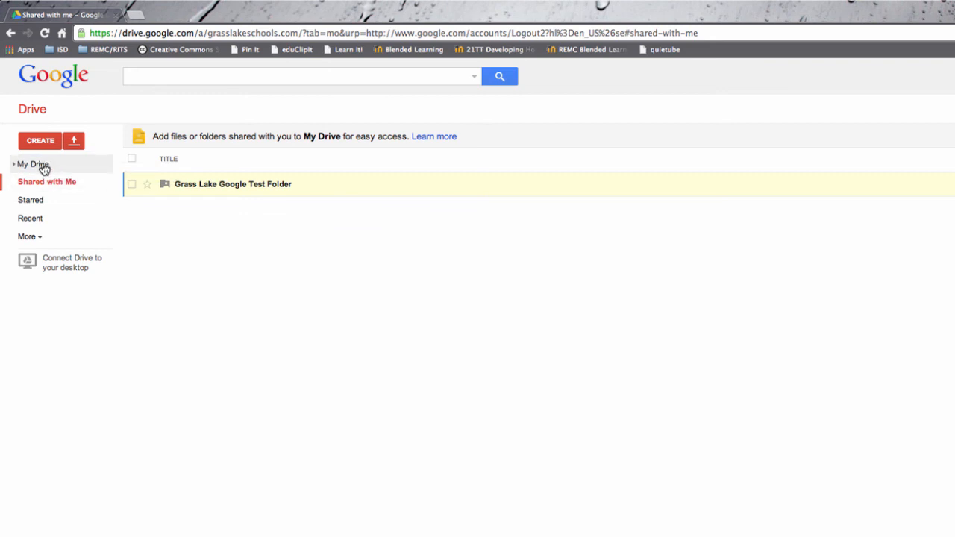
left_click(41, 164)
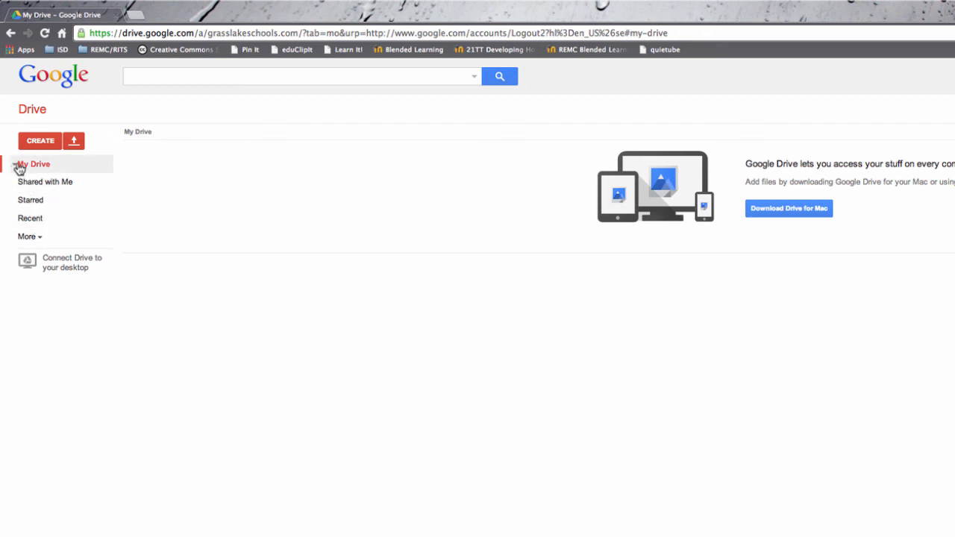
left_click(35, 188)
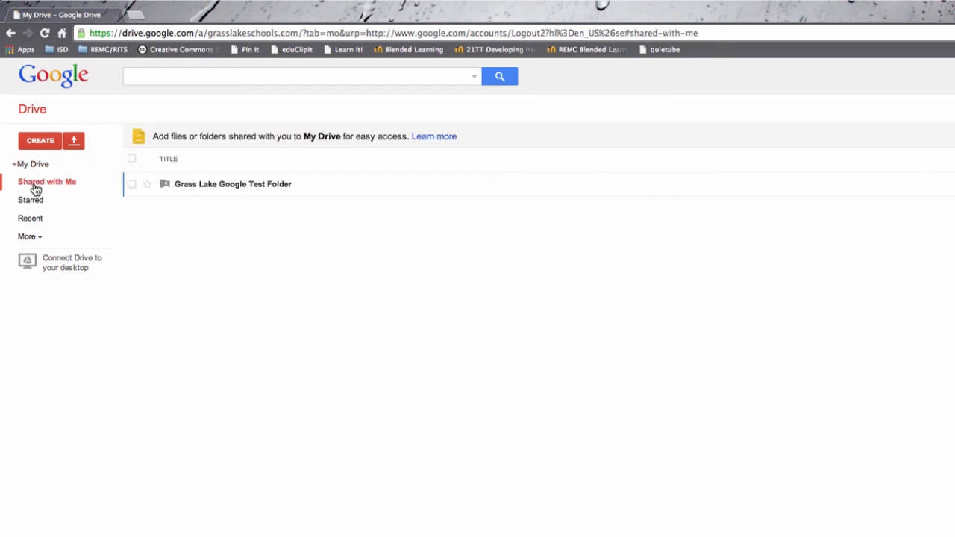
left_click(219, 187)
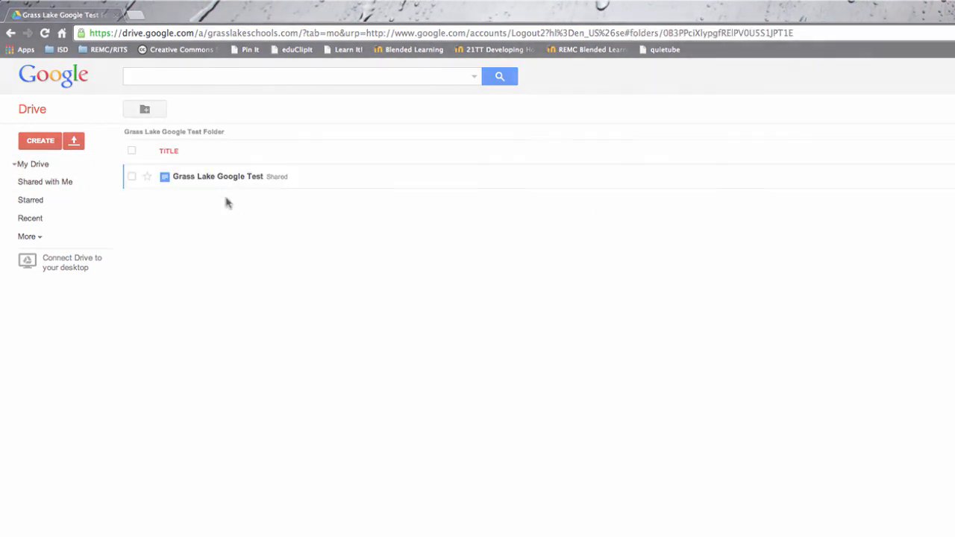